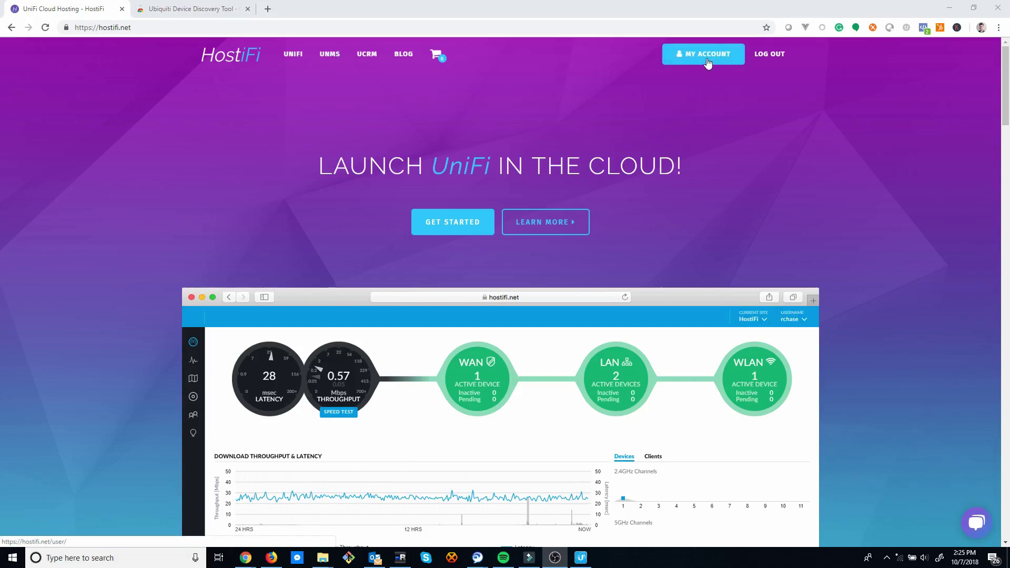
left_click(706, 59)
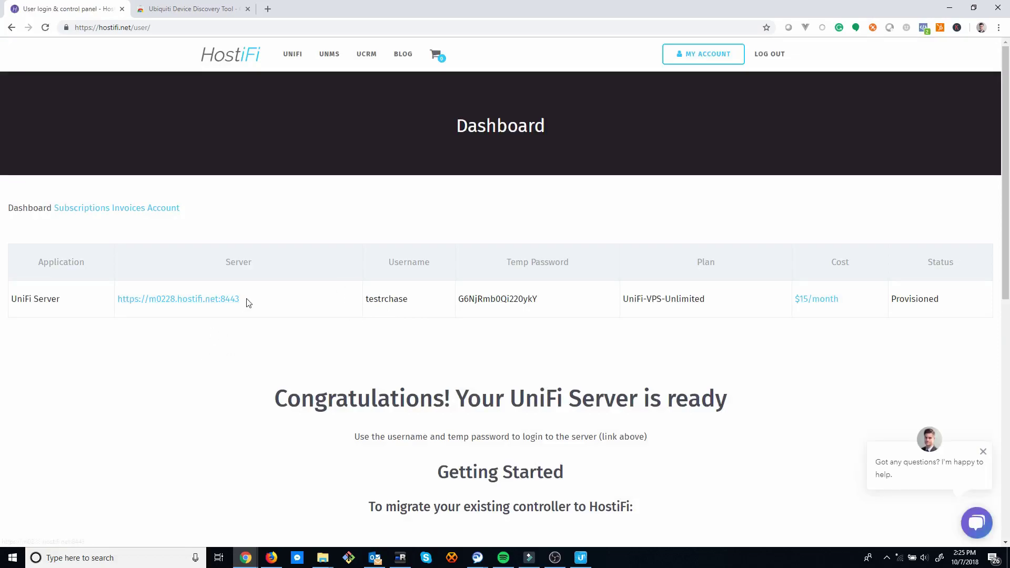
left_click_drag(245, 300, 118, 301)
Sign in to the controller with the HostiFi username and temporary password, declining Chrome's save prompt.
left_click(293, 12)
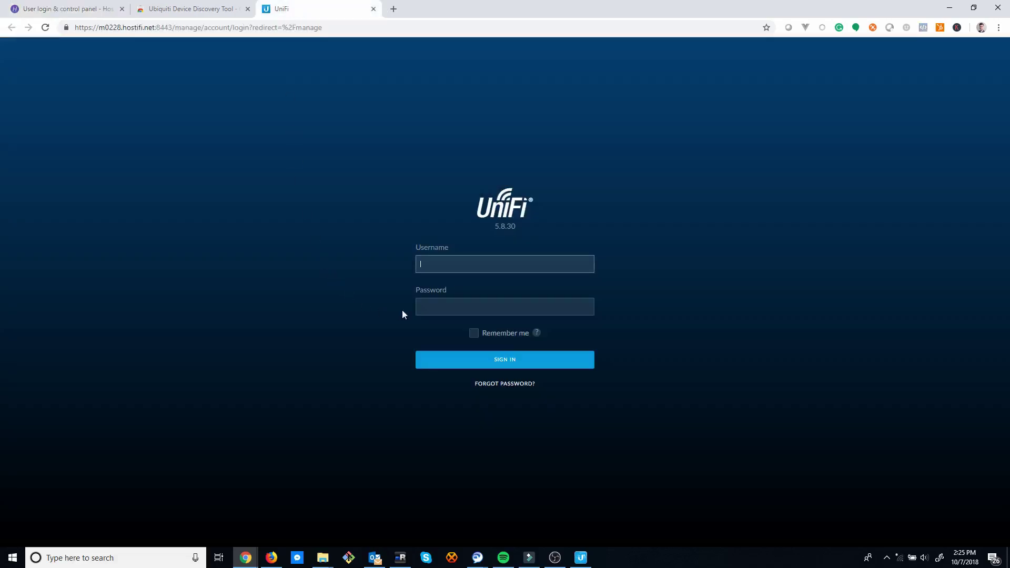
key("ctrl+v")
left_click(69, 9)
double_click(514, 297)
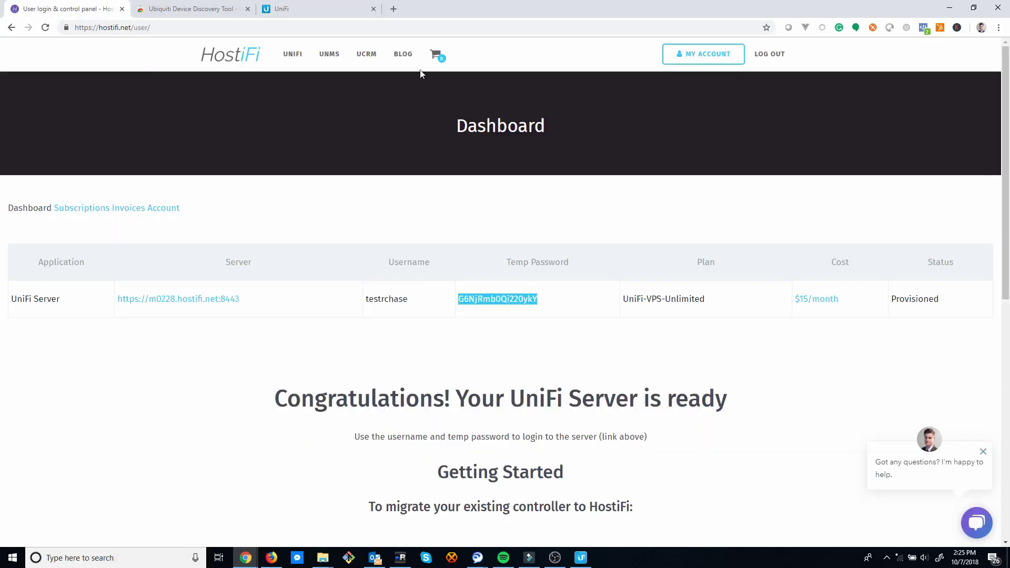
key("ctrl+c")
left_click(294, 9)
left_click(467, 308)
key("ctrl+v")
left_click(479, 358)
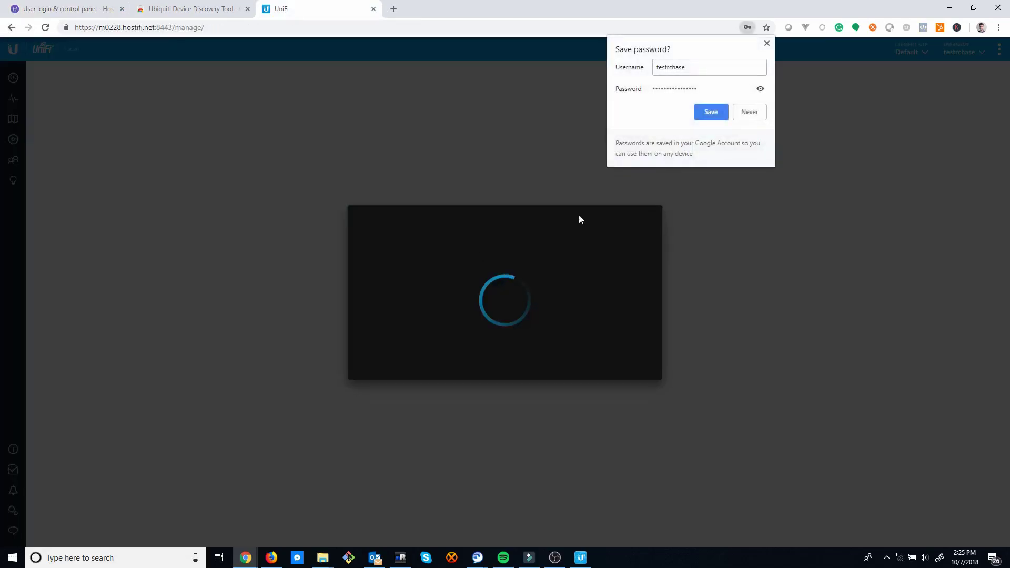
left_click(761, 111)
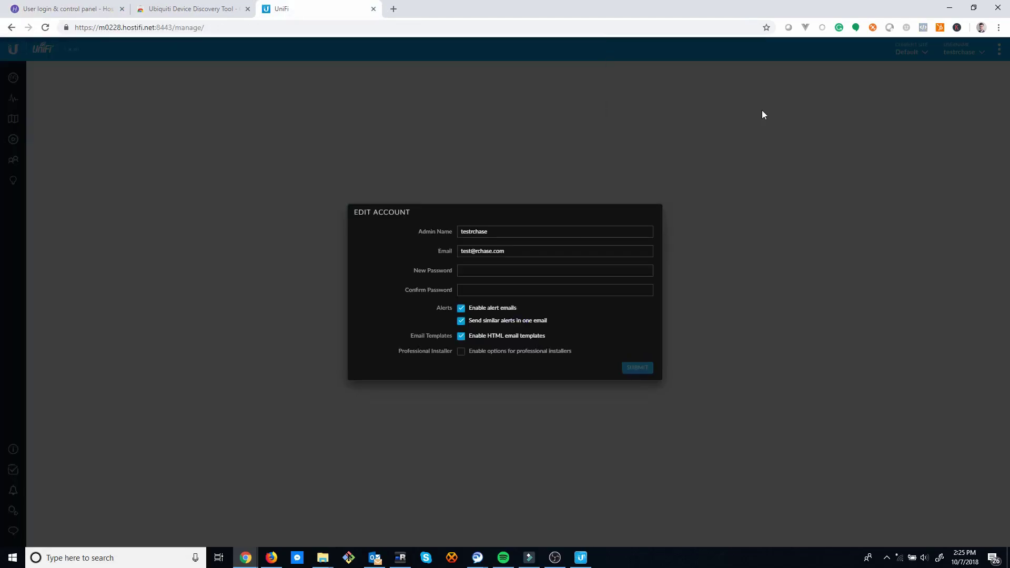
Set a new admin password in Edit Account, entering it twice and submitting.
left_click(551, 274)
key("ctrl+v")
key("Tab")
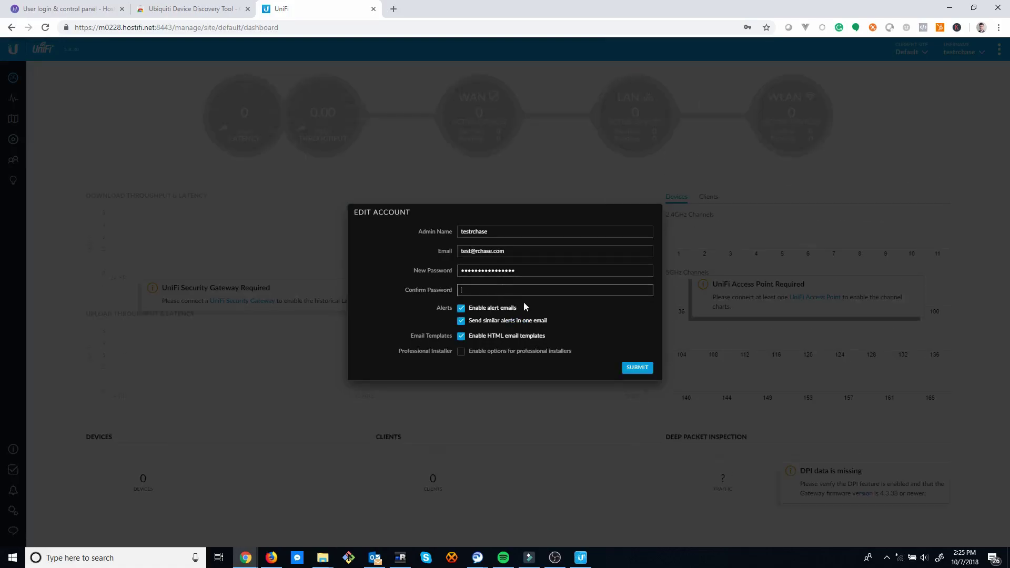
key("ctrl+v")
left_click(638, 366)
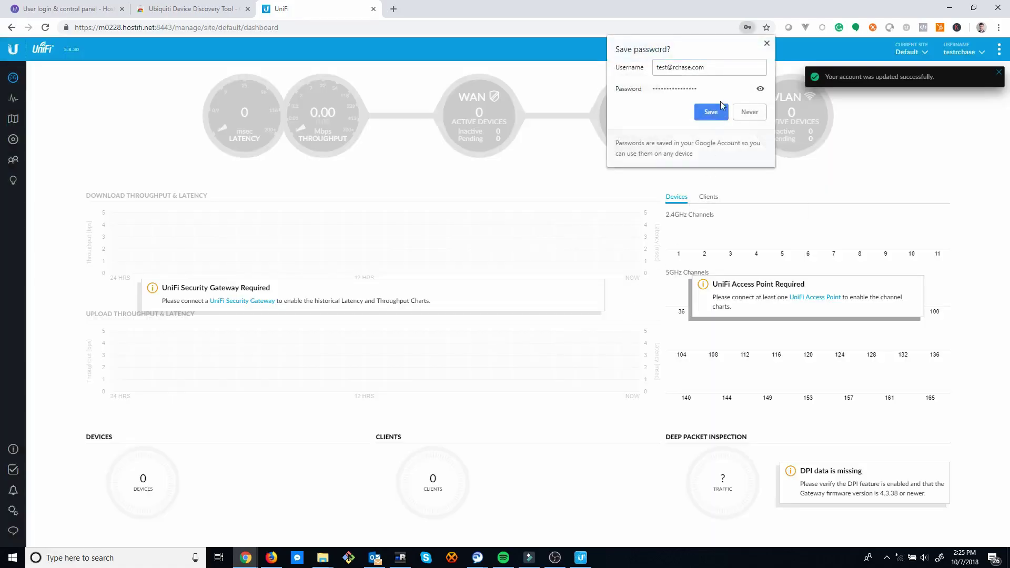
left_click(742, 113)
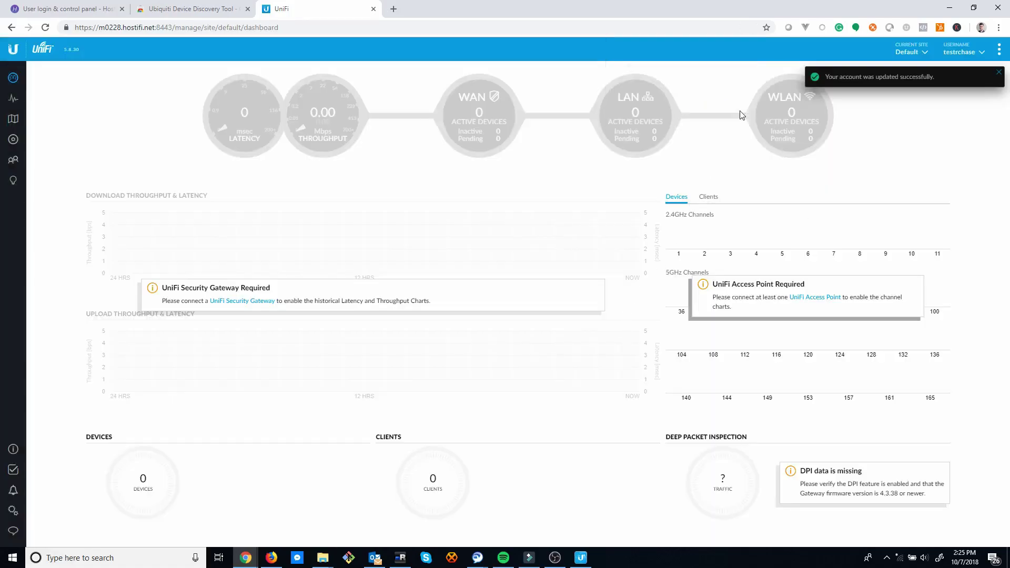
Add a new site named 'test' from the site selector and dismiss the success notification.
left_click(922, 56)
left_click(885, 128)
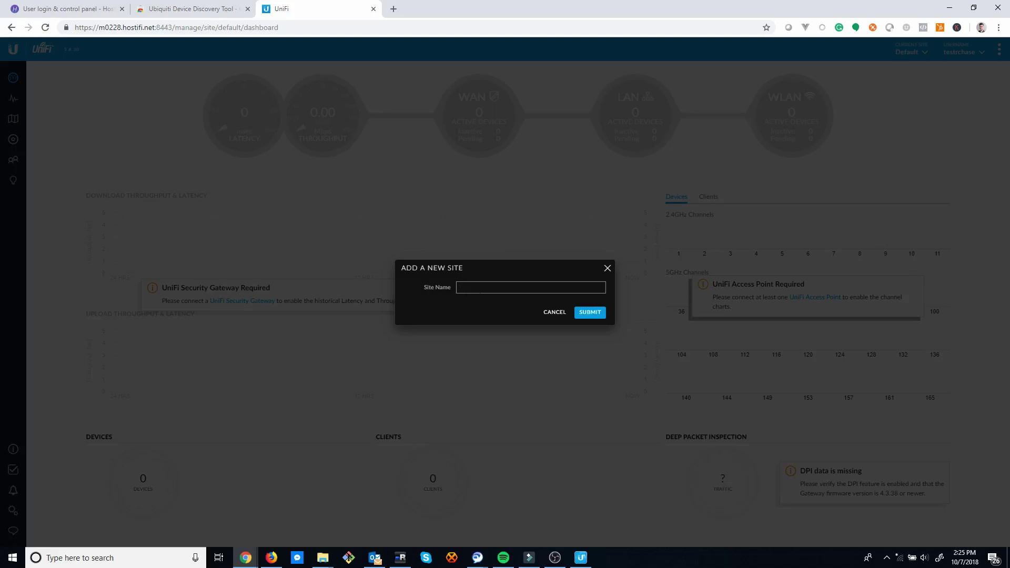
key("Return")
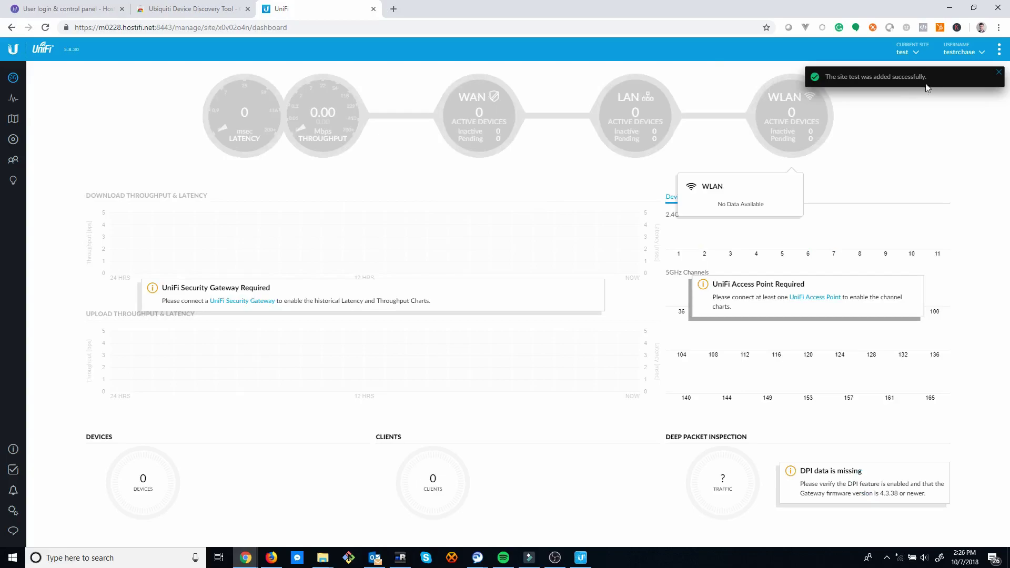
left_click(998, 73)
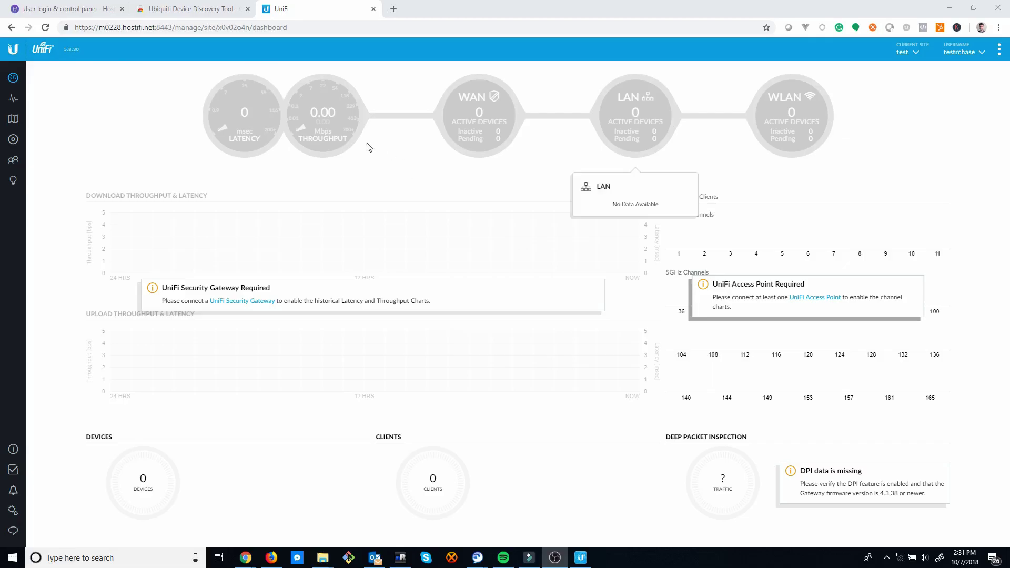
Switch to the Ubiquiti Device Discovery Tool's Chrome Web Store tab.
left_click(200, 9)
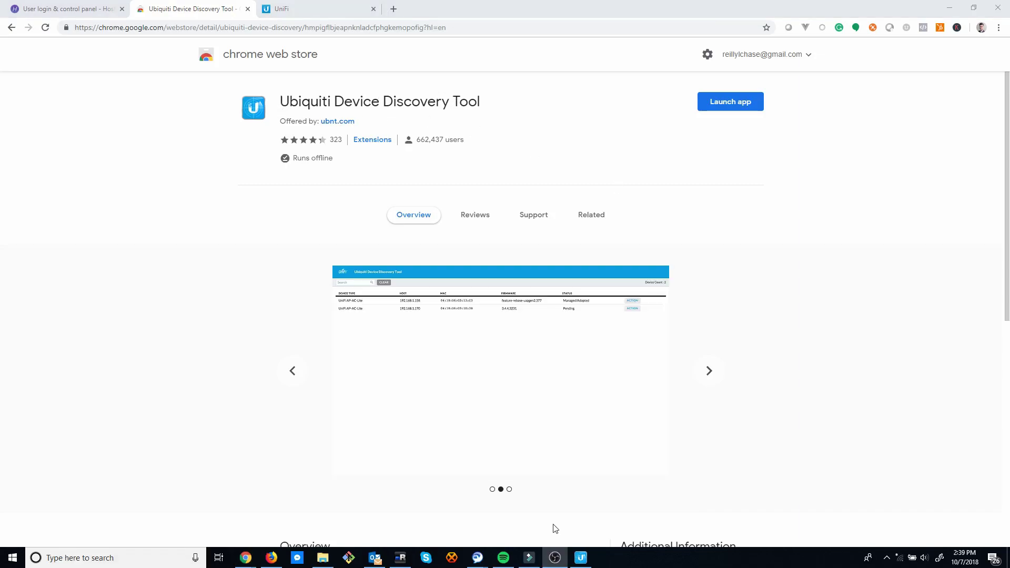
Restore the Discovery Tool and filter to UniFi Family, listing the AP at 192.168.27.101.
left_click(577, 549)
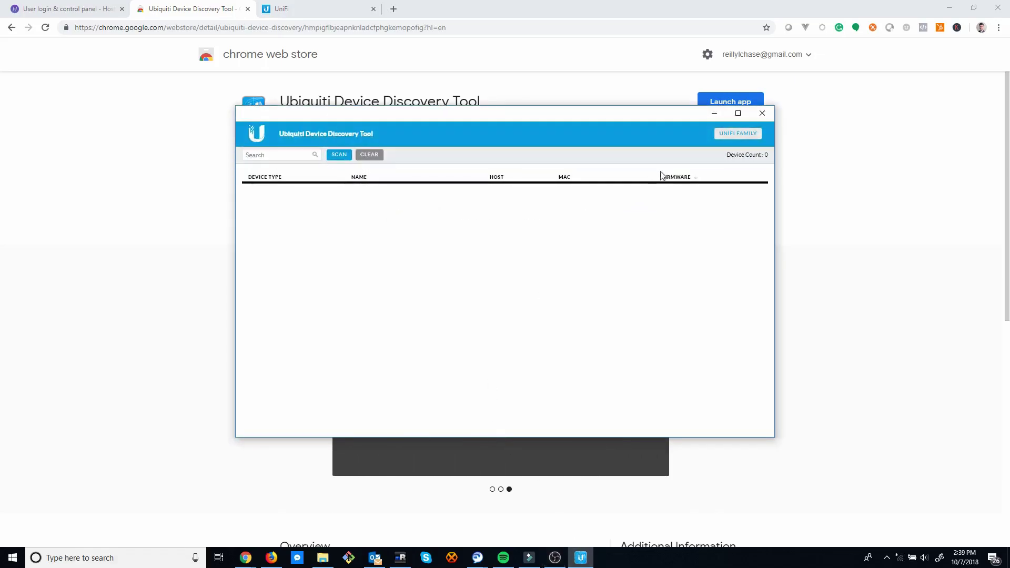
left_click(716, 135)
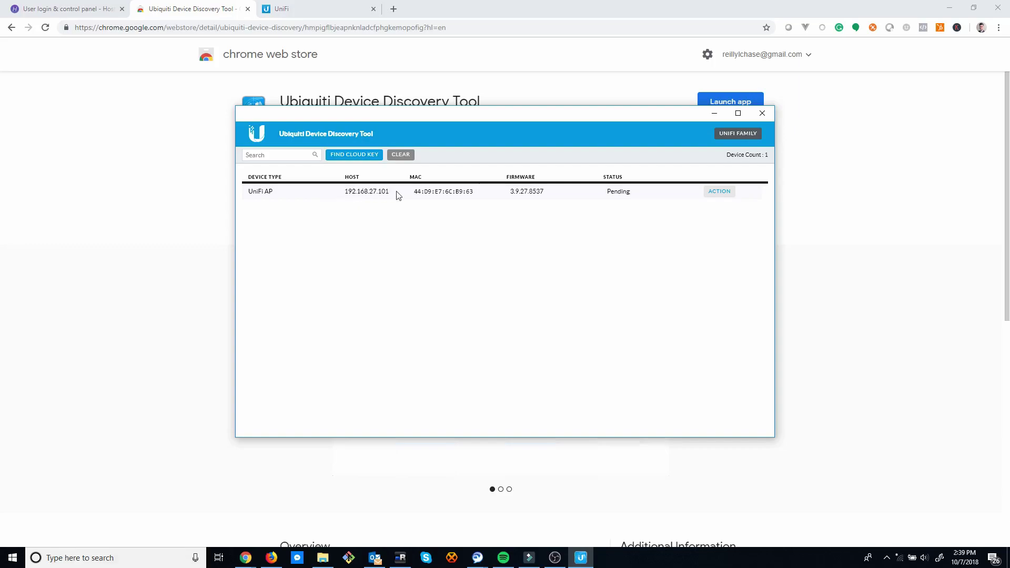
left_click(714, 192)
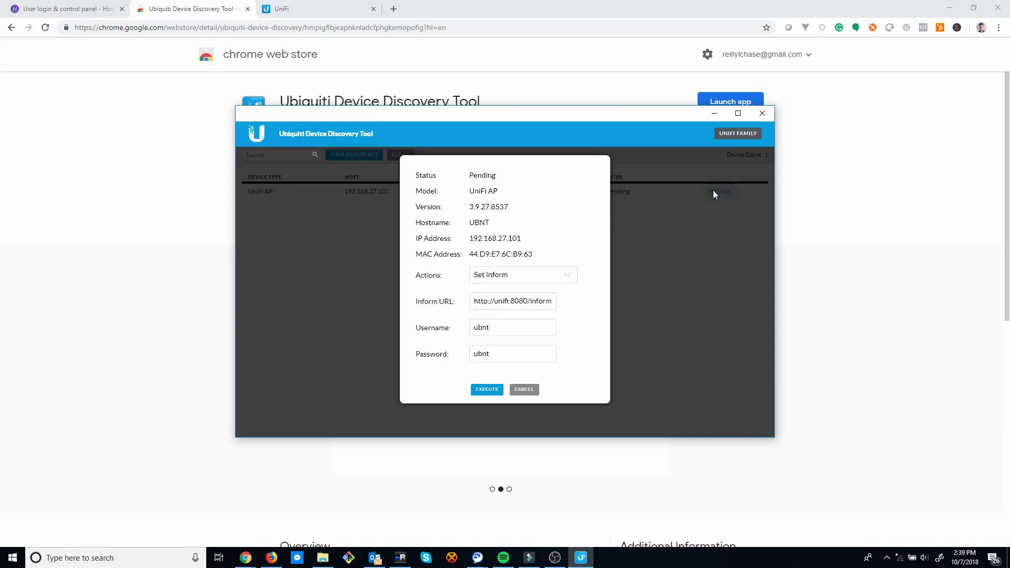
left_click(500, 281)
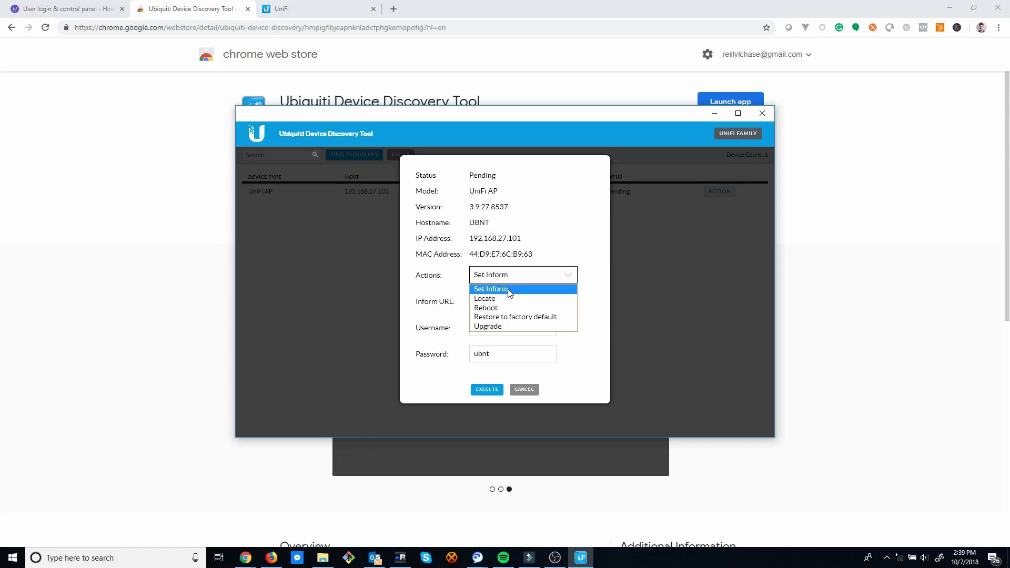
left_click(509, 293)
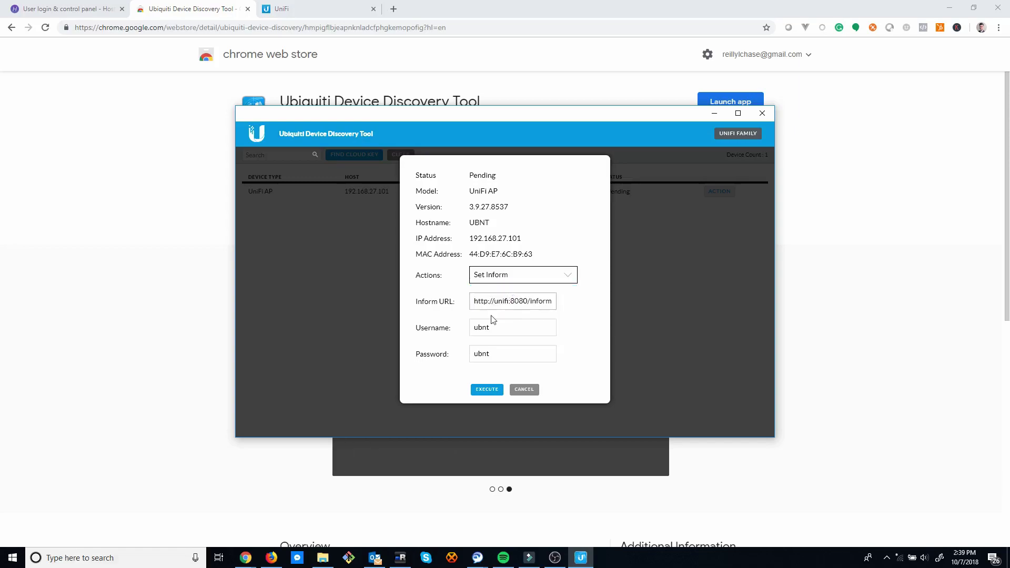
left_click(495, 301)
left_click_drag(495, 301, 509, 300)
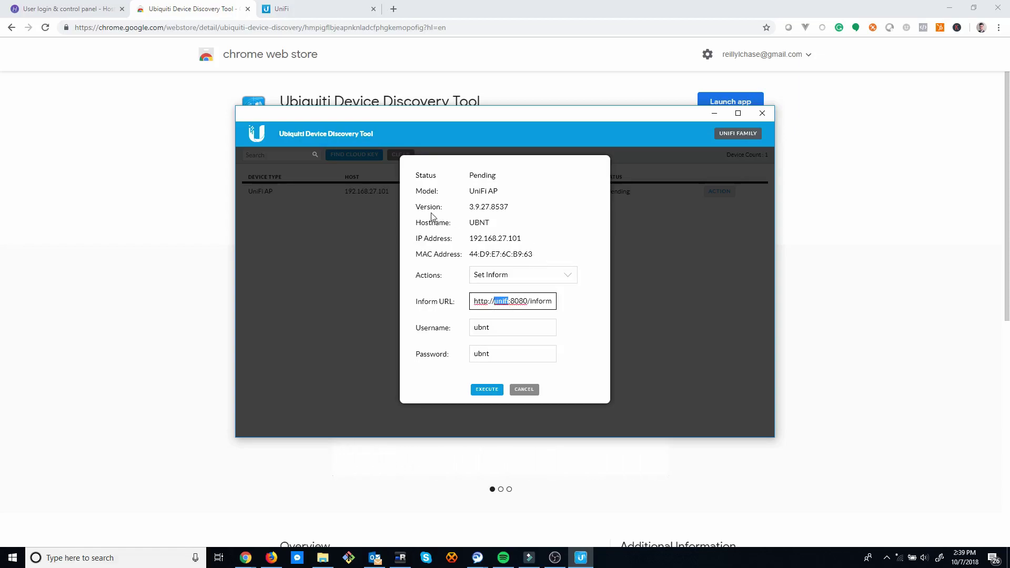
Replace 'unifi' in the inform URL with m0228.hostifi.net, keeping :8080/inform, and verify it.
left_click(313, 11)
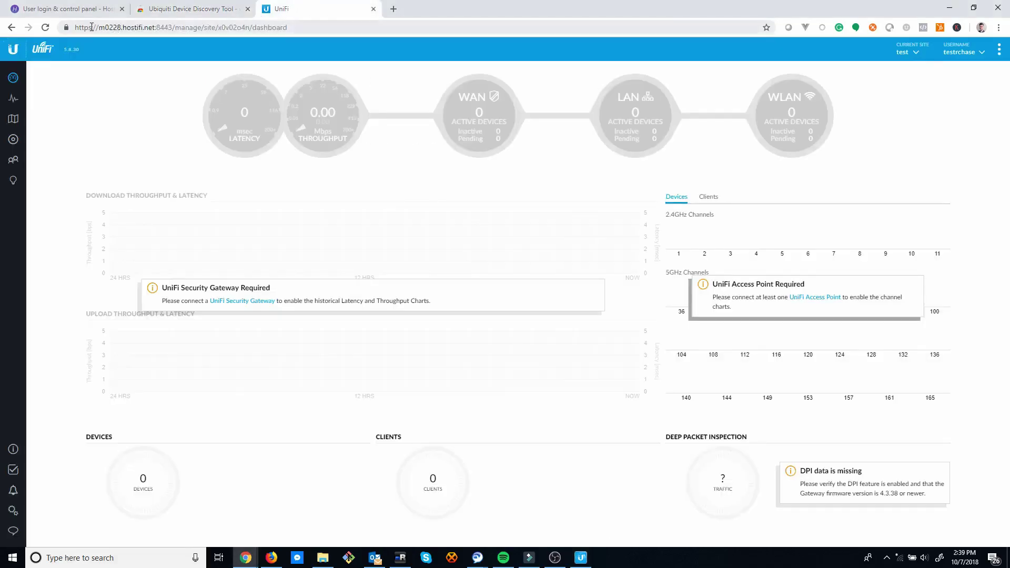
left_click_drag(98, 28, 157, 31)
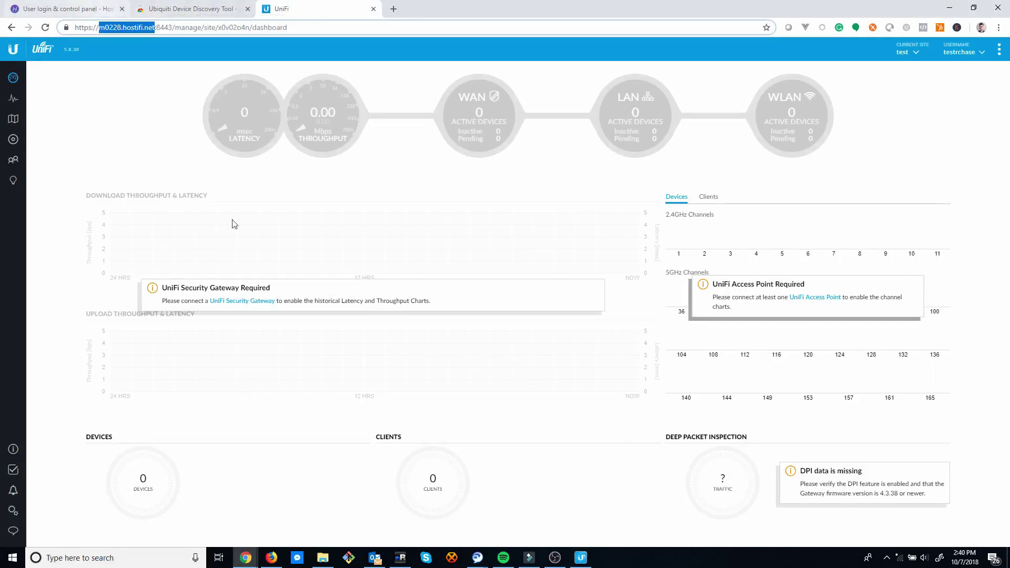
left_click(573, 557)
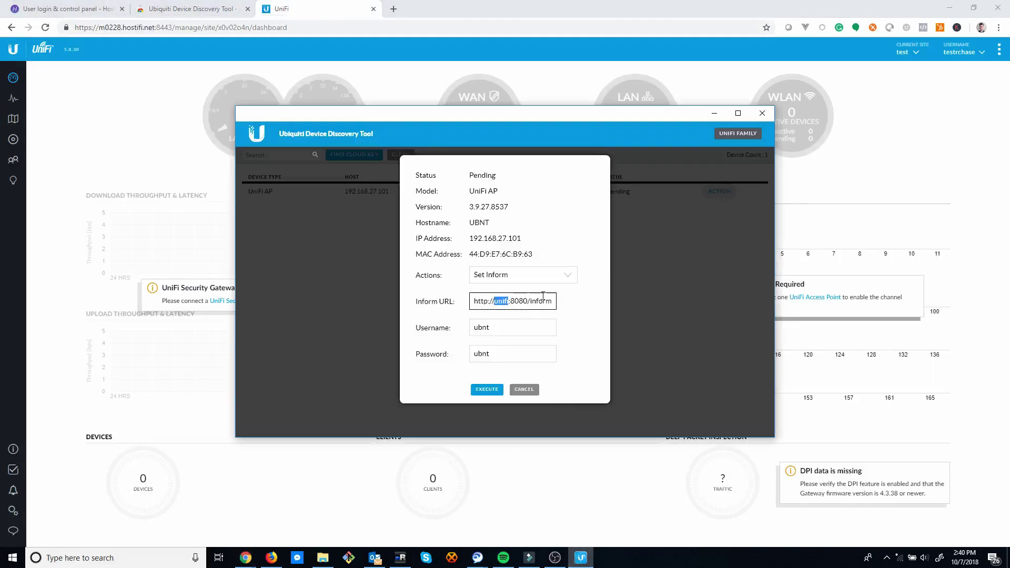
key("BackSpace")
key("ctrl+v")
left_click_drag(502, 304, 583, 307)
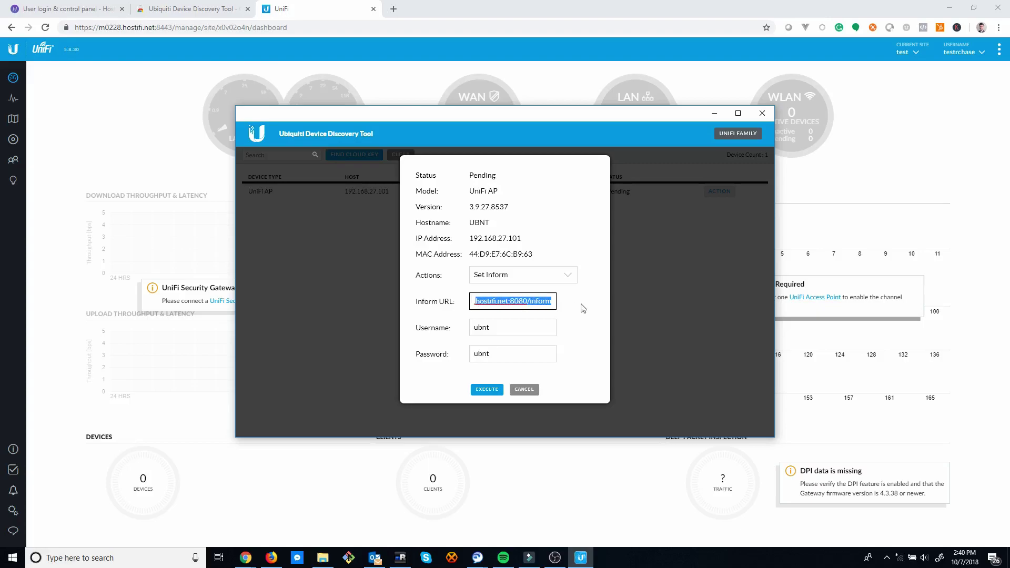
left_click(522, 305)
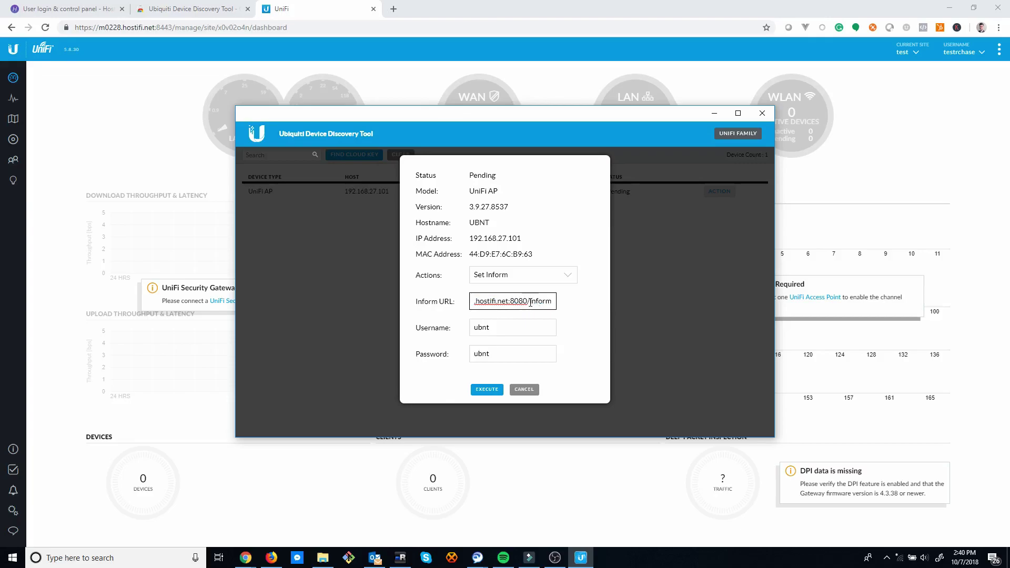
double_click(530, 303)
left_click_drag(504, 299, 551, 304)
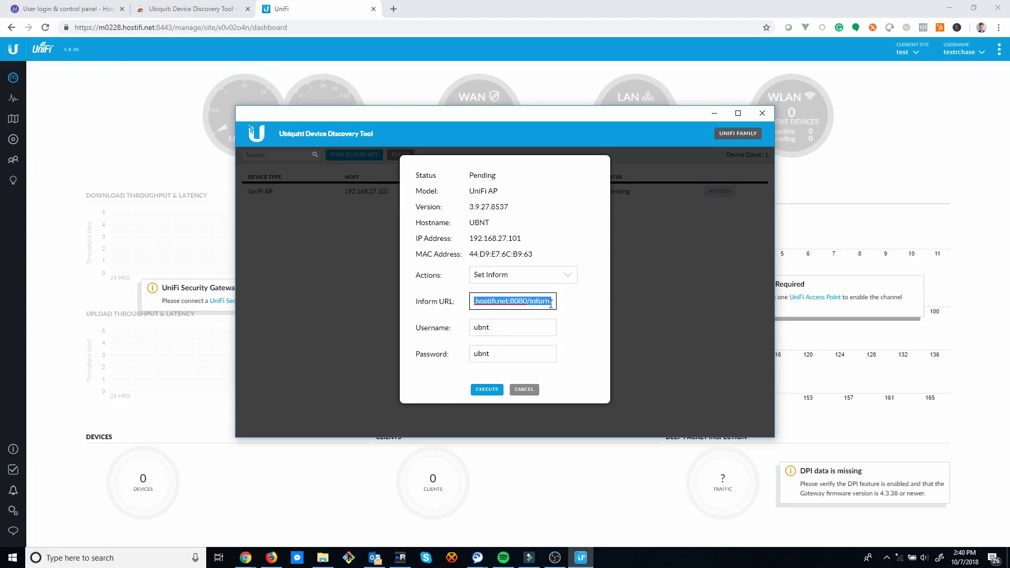
left_click(523, 330)
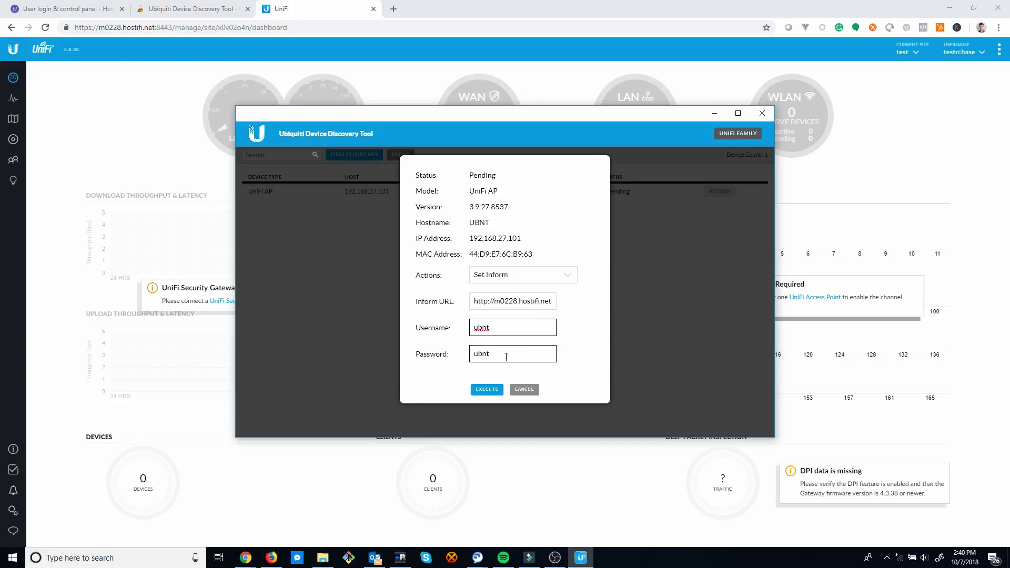
Execute Set Inform, then check the UniFi dashboard shows 1 device pending adoption.
left_click(494, 395)
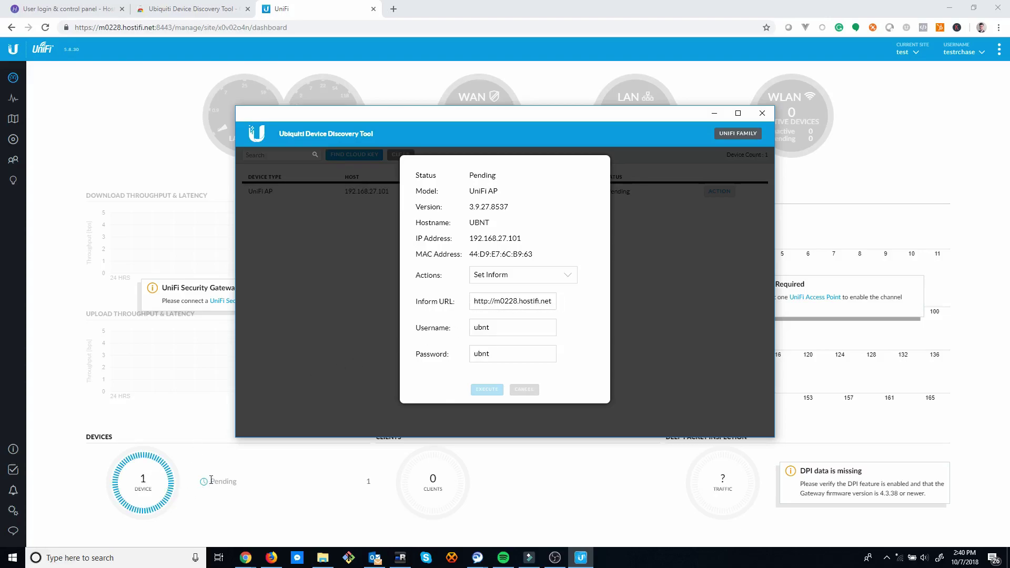
left_click(42, 153)
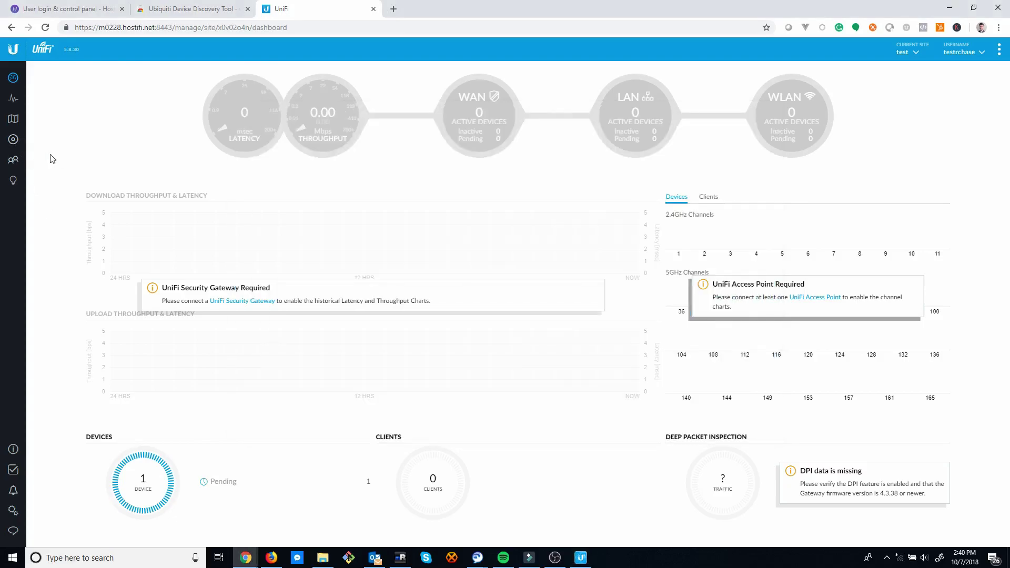
Adopt the pending UniFi AP from the test site's Devices list.
left_click(13, 139)
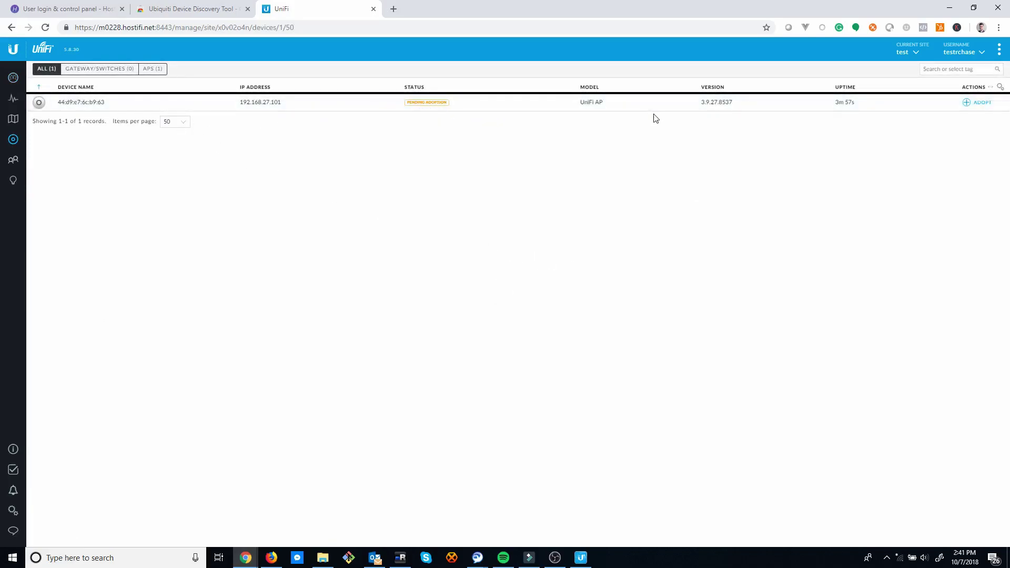
left_click(968, 103)
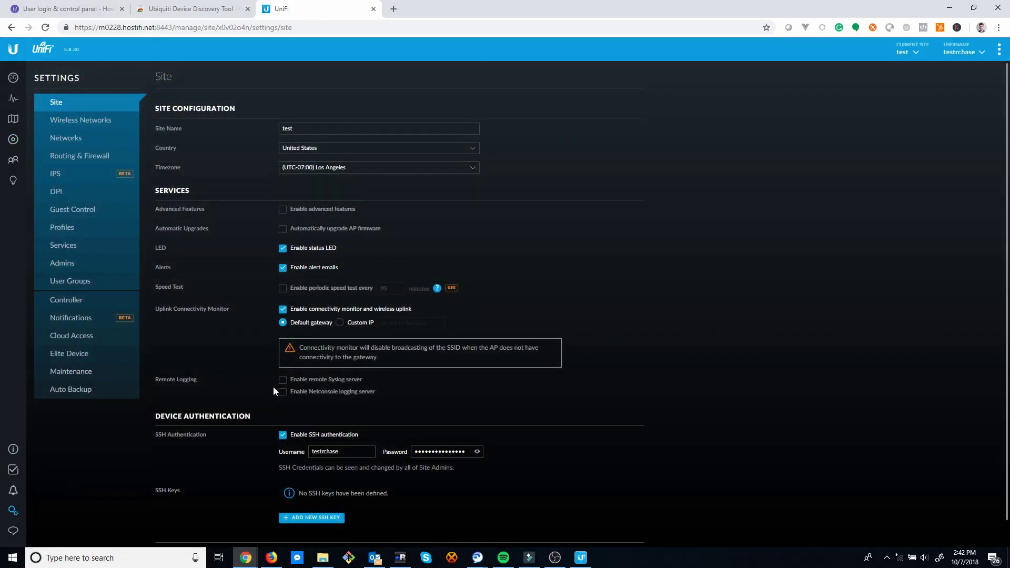
Scroll to the test site's SSH authentication settings and reveal the SSH username and password.
scroll(224, 394, "down", 1)
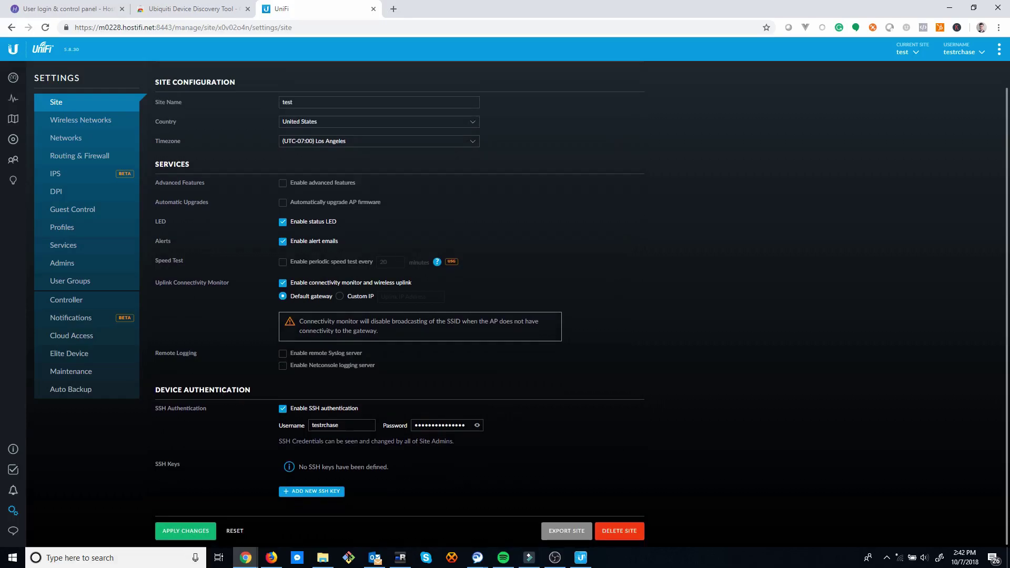
left_click(294, 428)
key("Tab")
left_click(477, 425)
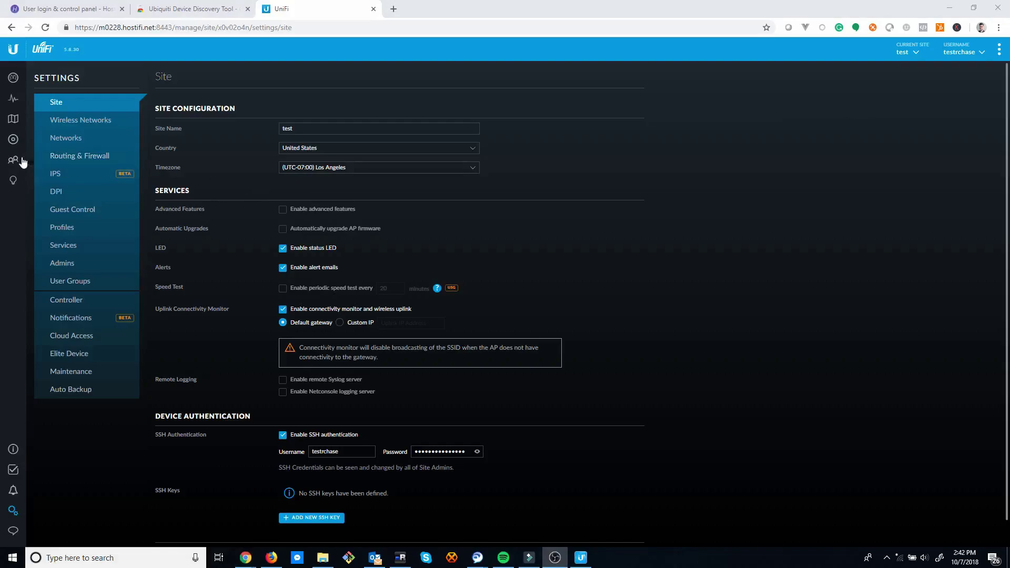
Return to the Devices list to see the UniFi AP at 192.168.27.101 Connected on firmware 3.9.27.8537.
left_click(13, 139)
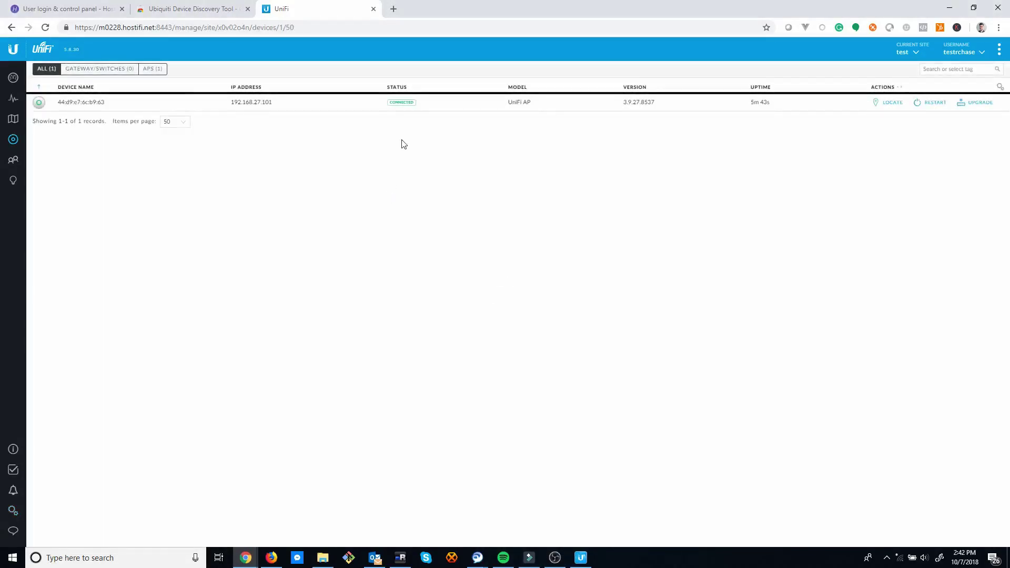